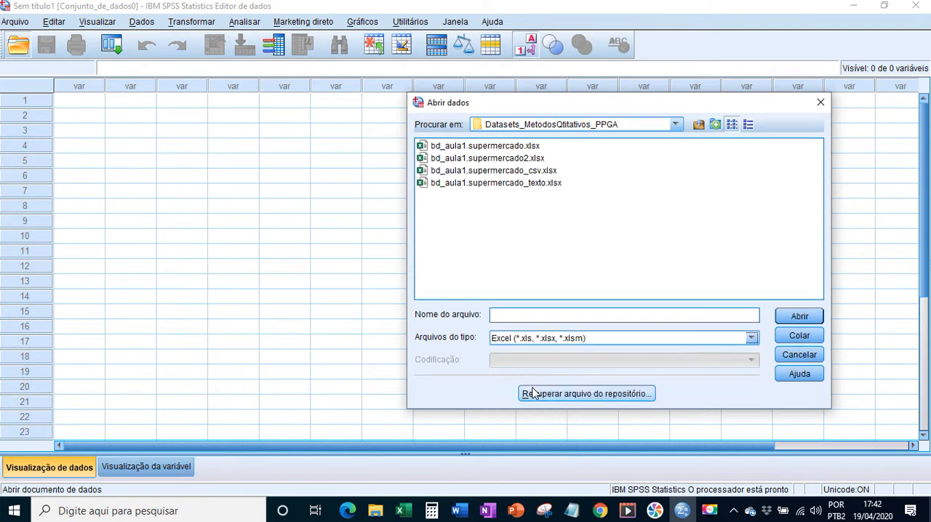
Import the bd_aula1.supermercado.xlsx worksheet with variable names read from the first row, and display its variable definitions.
click(505, 149)
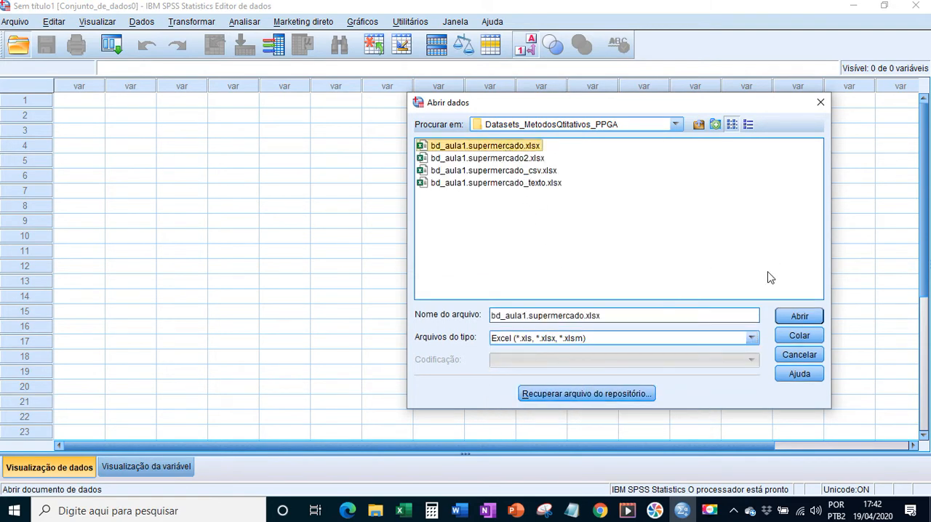
click(793, 317)
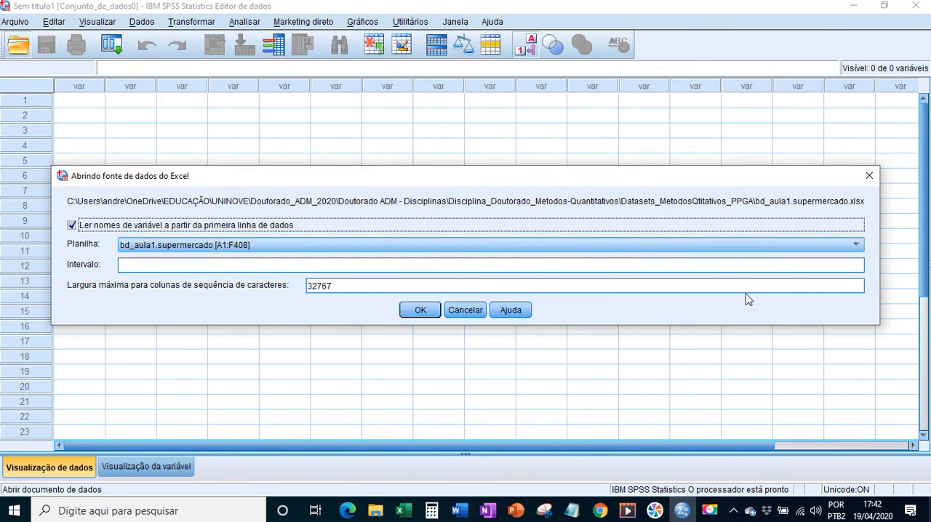
click(229, 249)
click(229, 256)
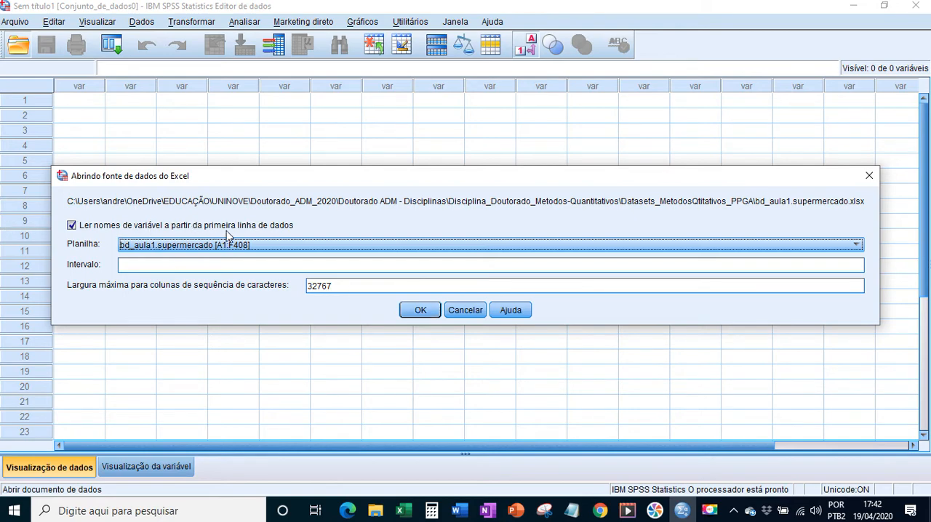
click(408, 314)
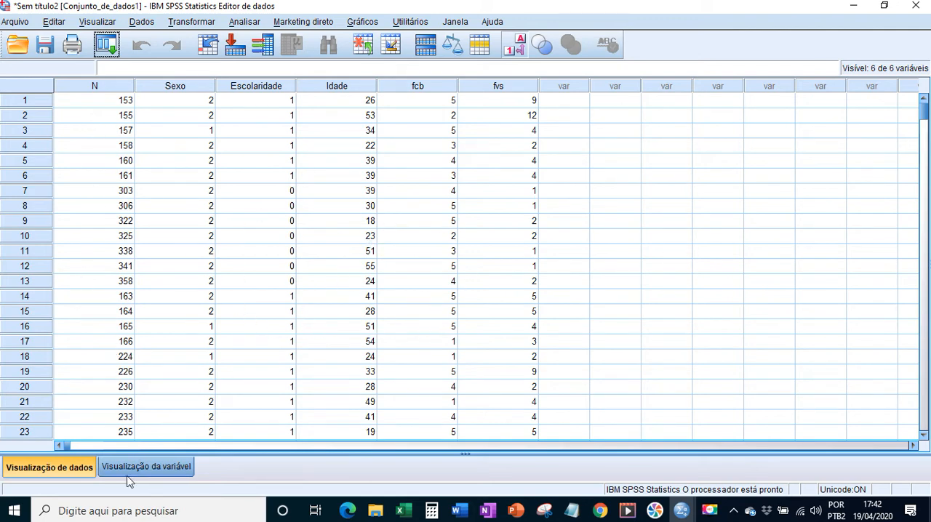
click(152, 466)
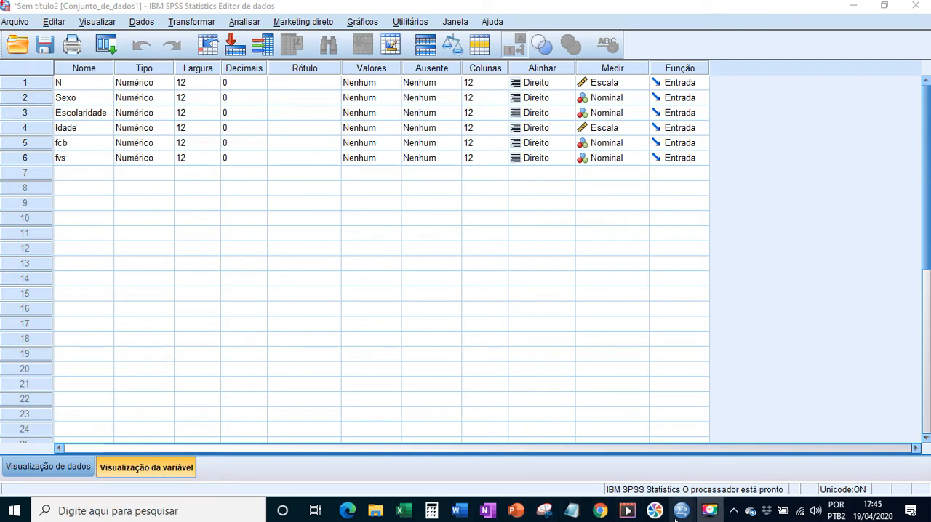
Review the import command log in the output viewer and return to the dataset's variable definitions.
mouse_move(675, 516)
click(737, 472)
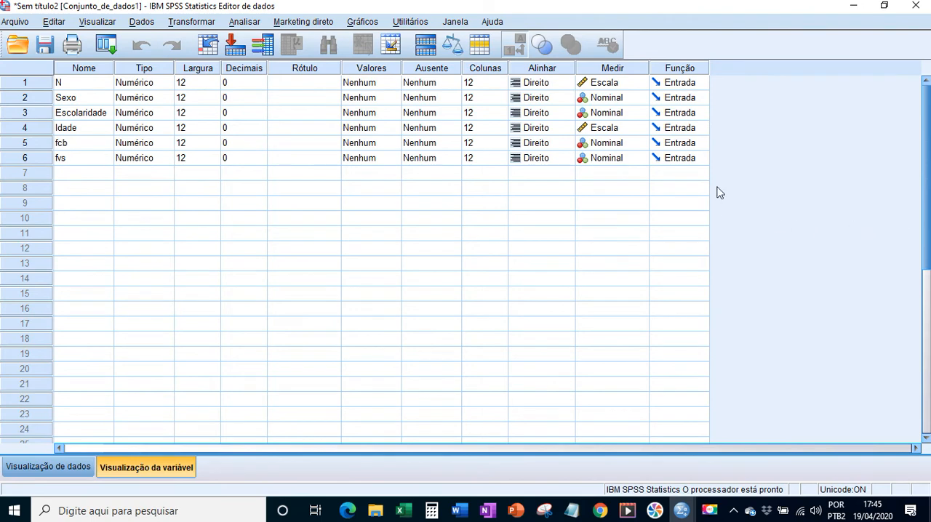
mouse_move(683, 516)
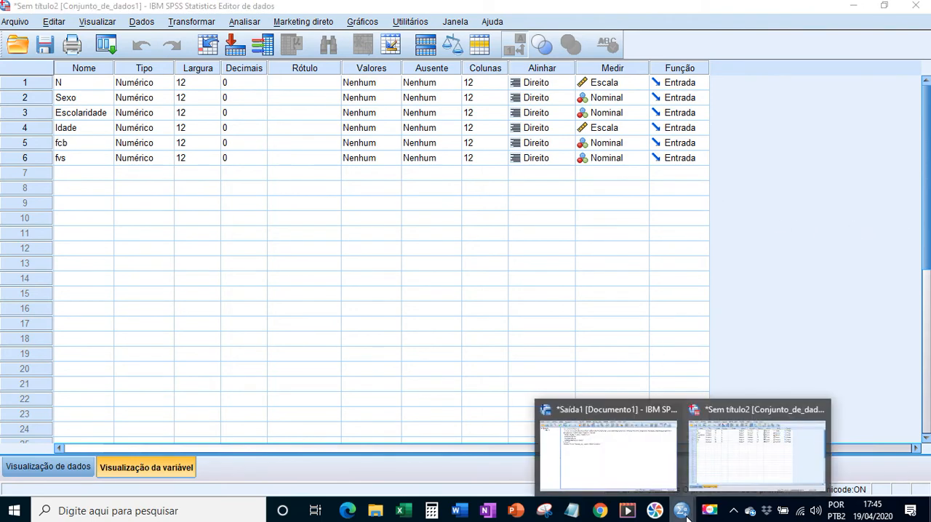
click(734, 456)
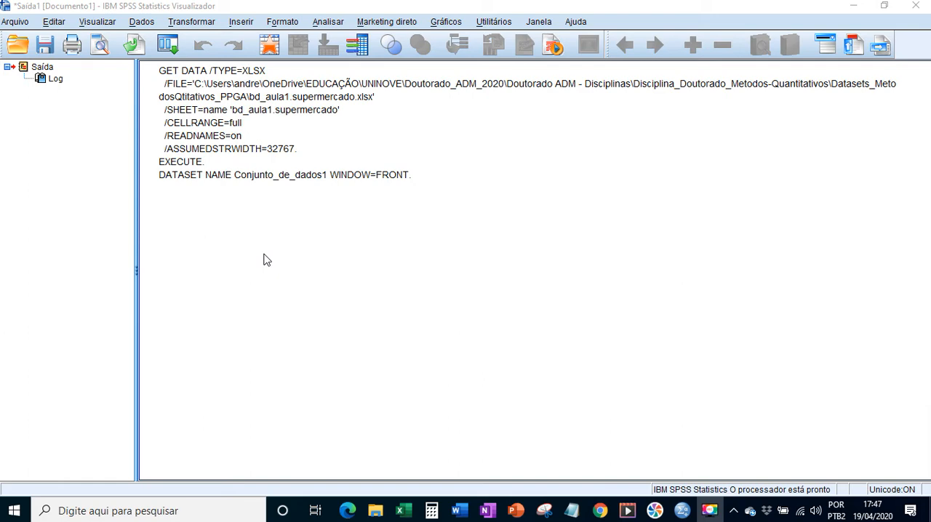
click(854, 10)
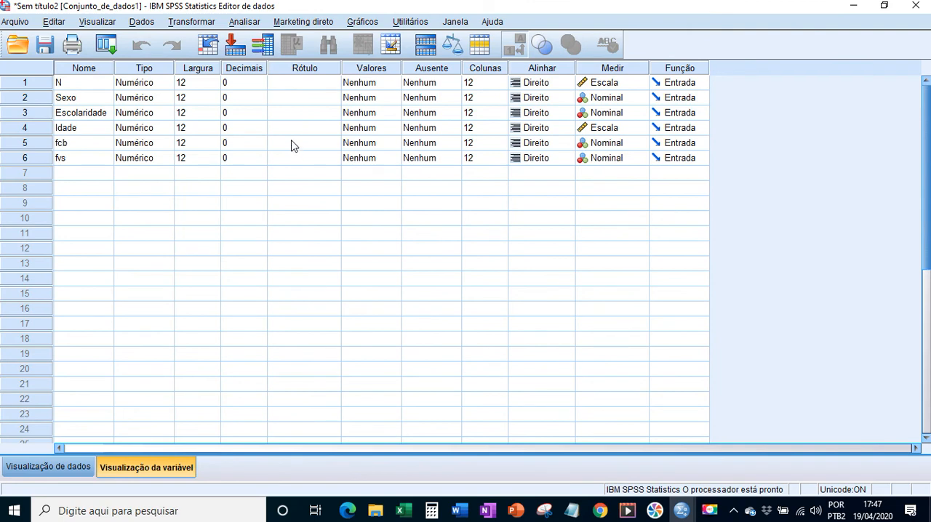
Give the variable N the label "Nº do respondente".
click(294, 86)
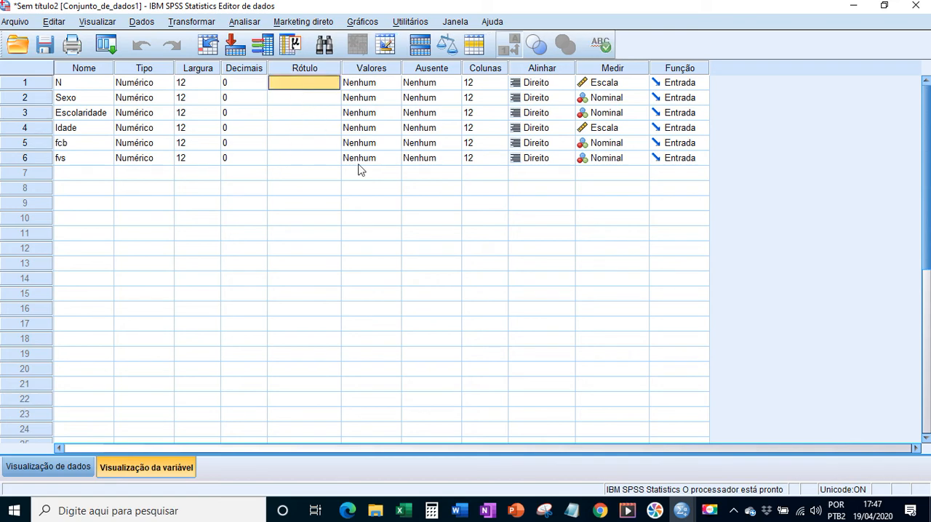
text(N)
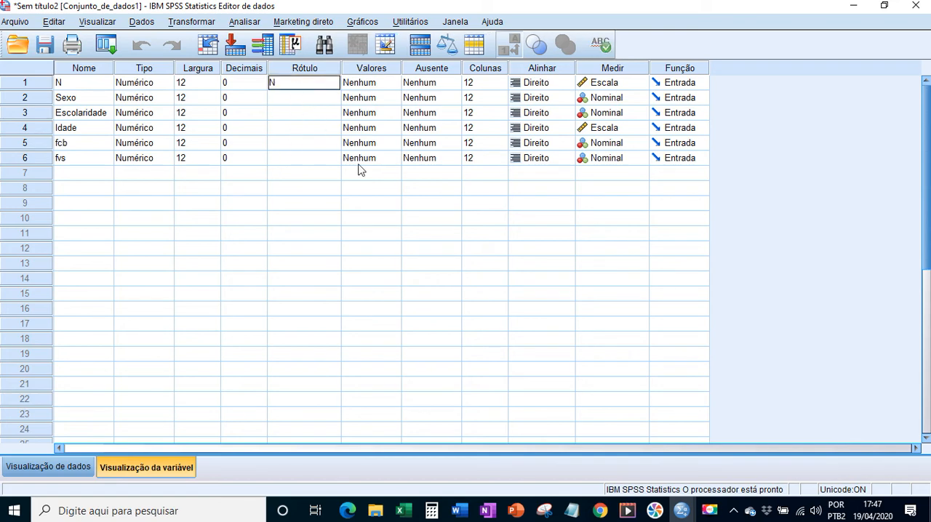
text(ú)
key(BackSpace)
text(º Respondente)
drag(281, 83, 286, 84)
text(do r)
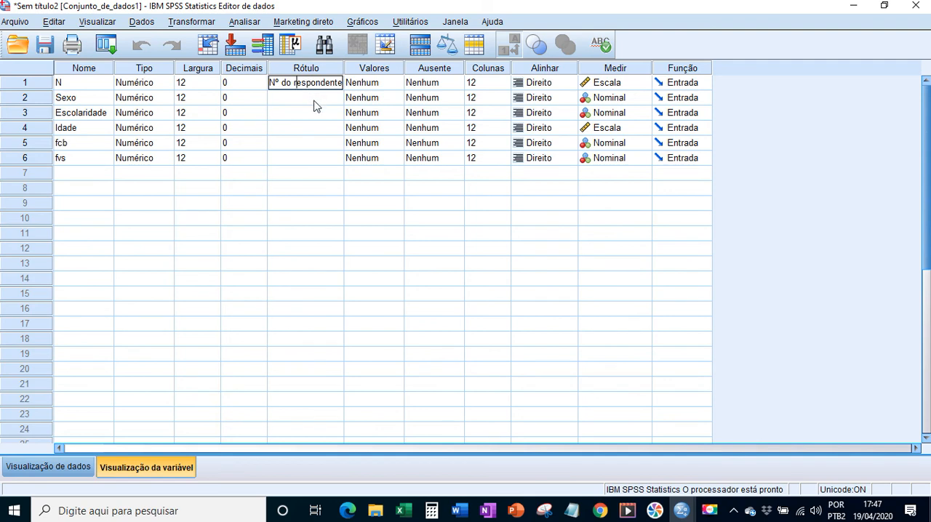
Give the variable Sexo the label "Sexo declarado".
click(313, 97)
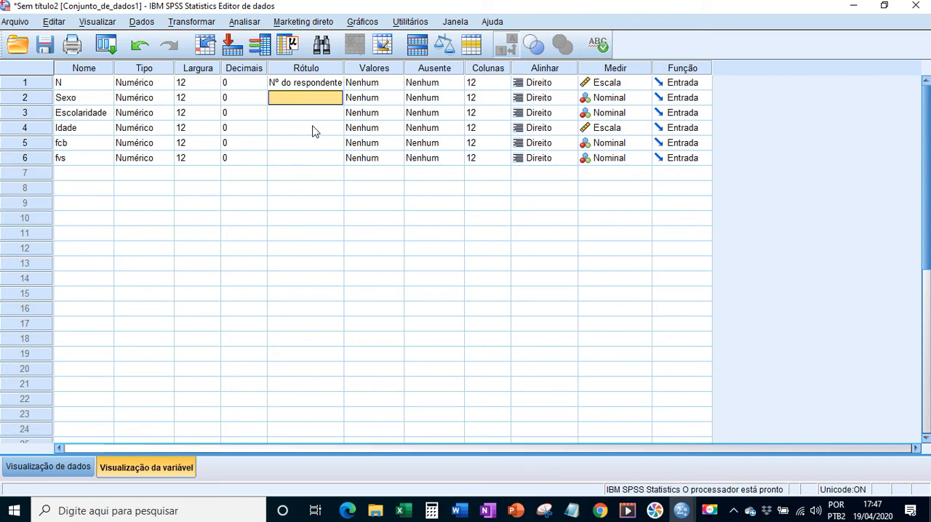
text(Se)
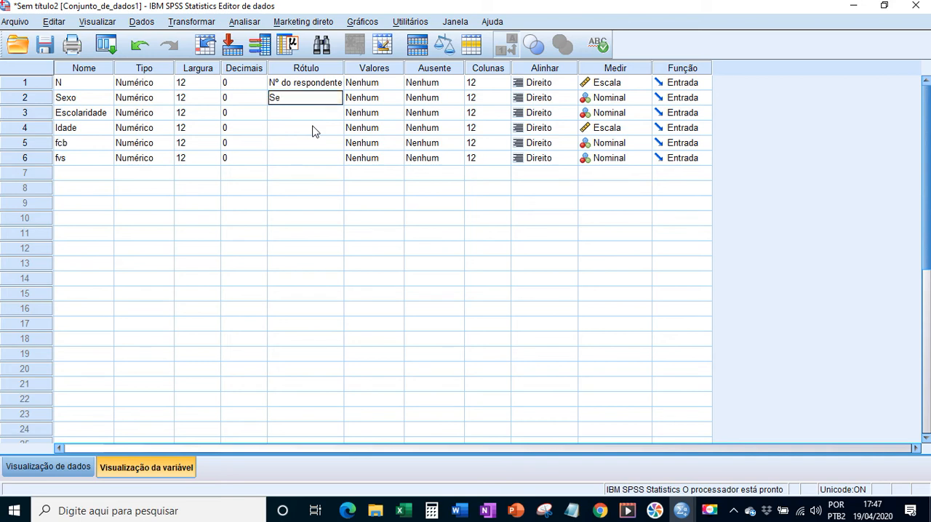
text(xo declarado)
key(Return)
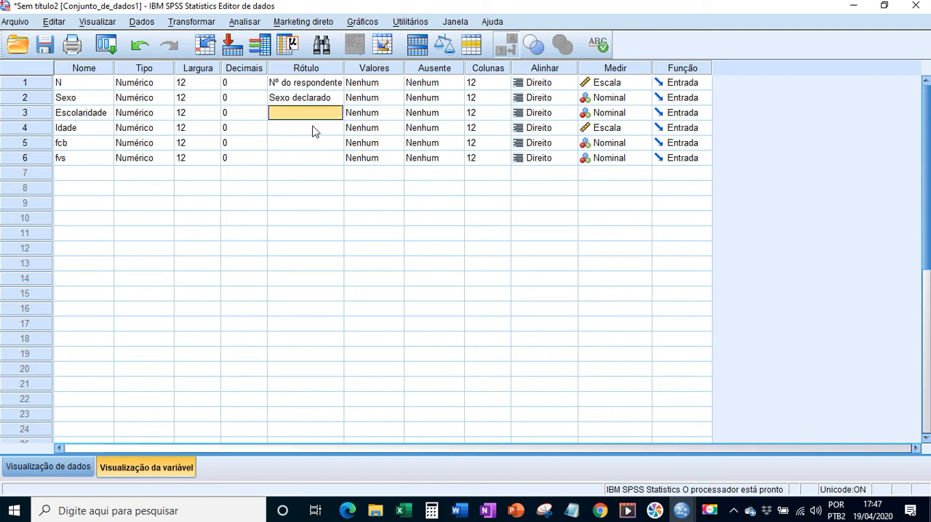
Label the variable Escolaridade "Escolaridade declarada" and widen the label column to fit the full text.
text(Escola)
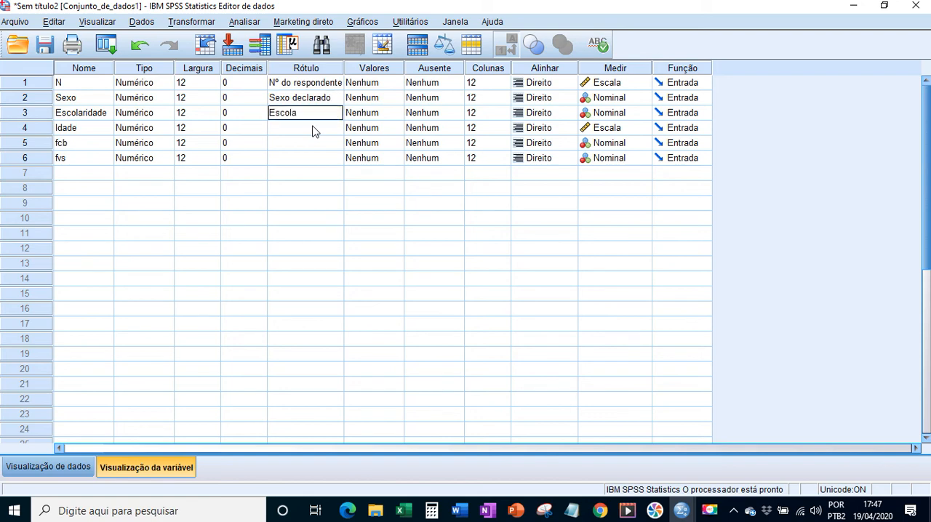
text(ridade declarada)
key(Tab)
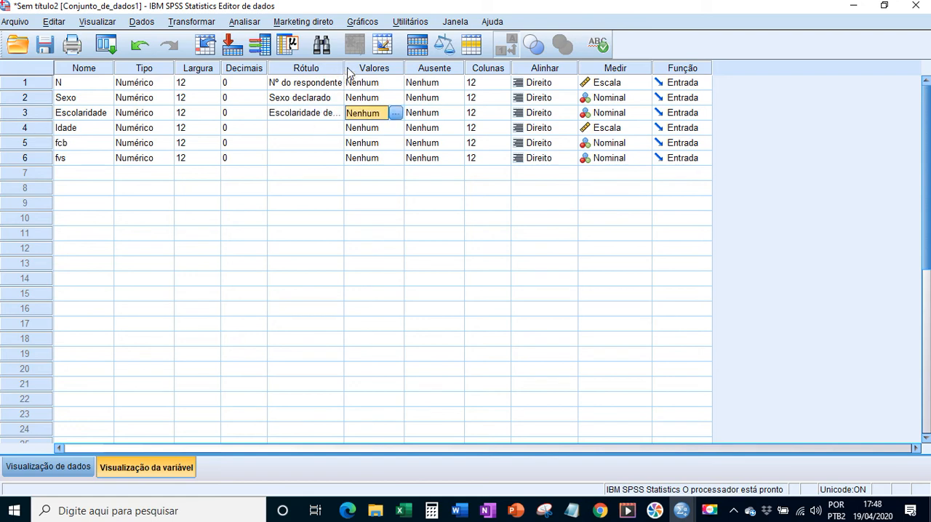
drag(342, 67, 406, 74)
Give the variable Idade the label "Idade declarada".
click(325, 131)
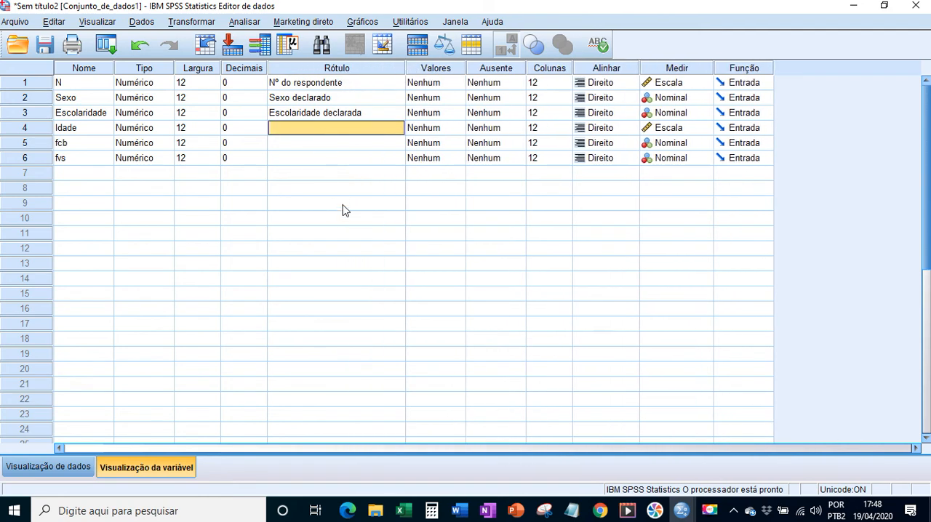
text(Idade)
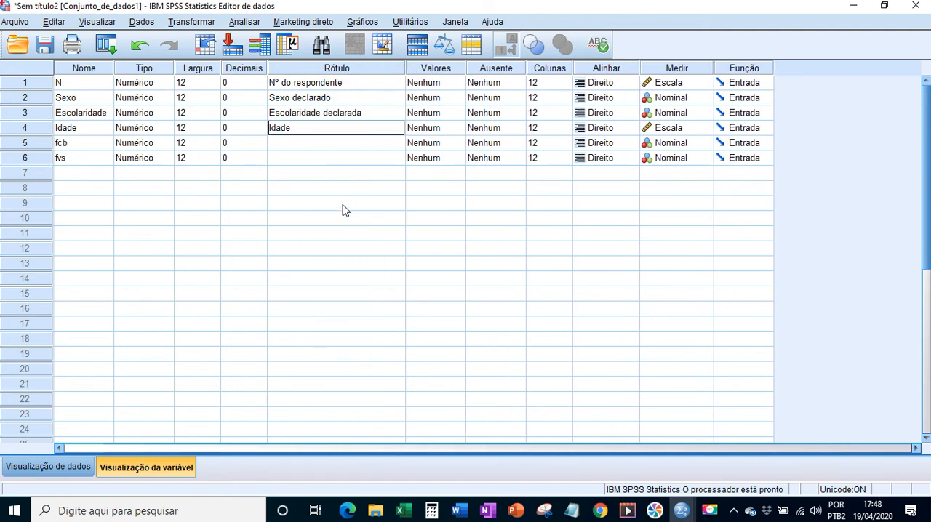
text( declarada)
key(Return)
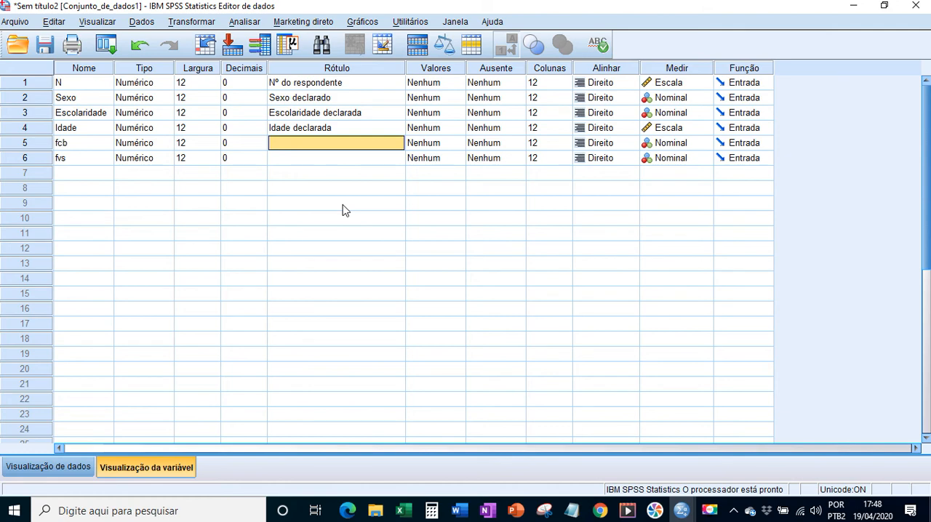
Give the variable fcb the label "Frequência de compra".
text(Frequ)
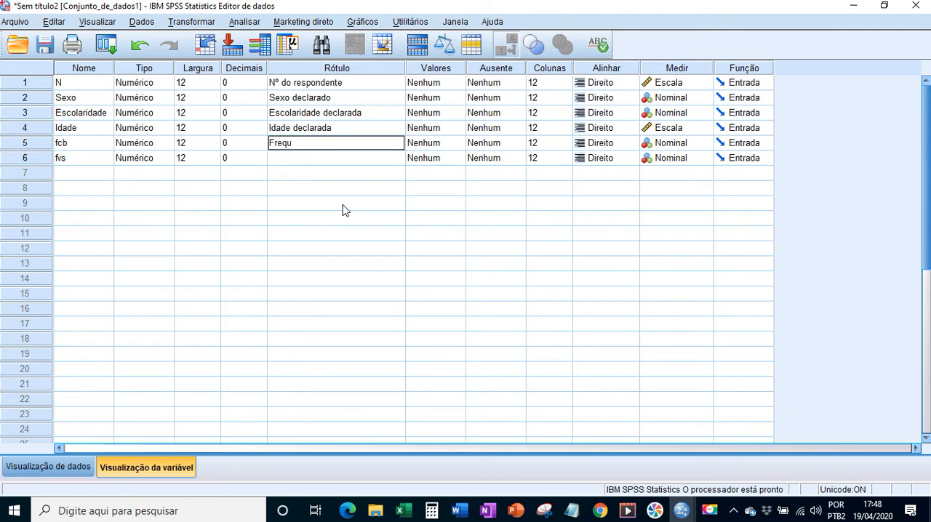
text(ência de compra)
key(Return)
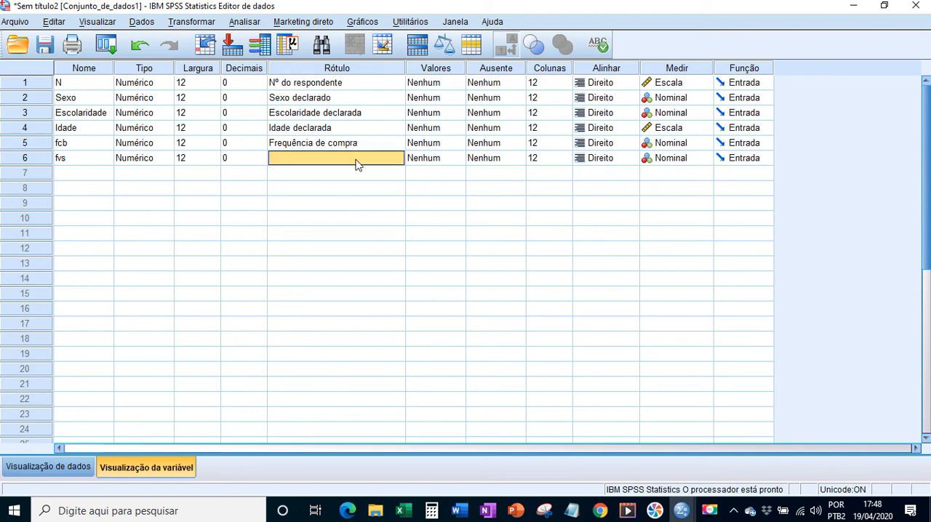
Give the variable fvs the label "Frequência de visitas".
text(Frequ^)
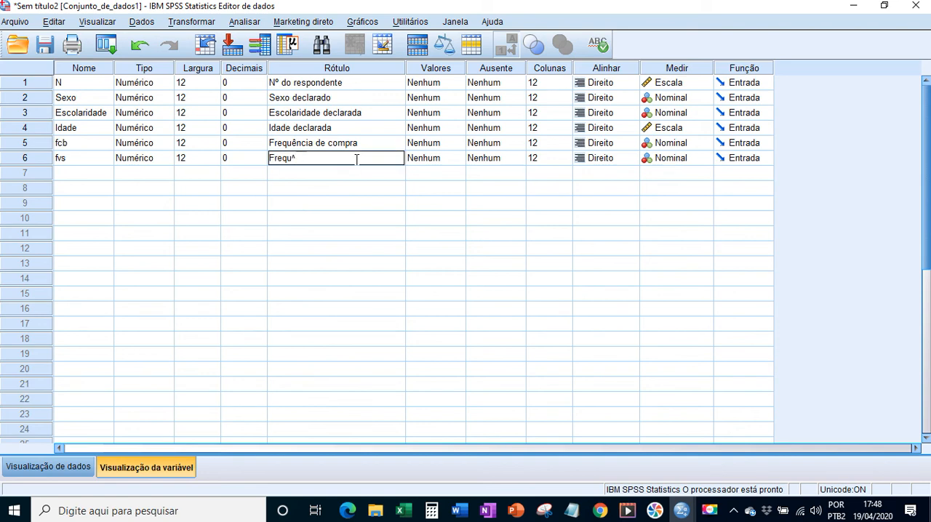
key(BackSpace)
text(ência de visitas)
click(371, 180)
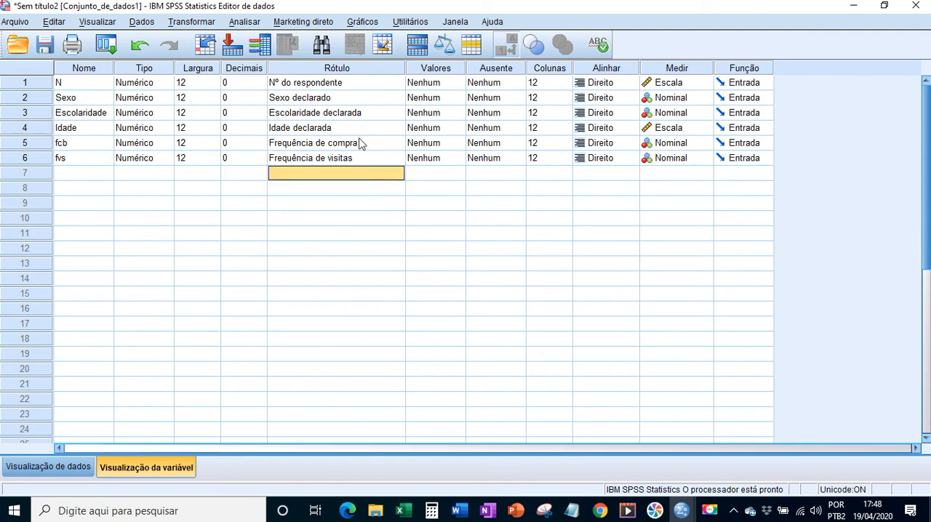
Save the dataset as Aula_18042020 in SPSS Statistics (*.sav) format in the Datasets_MetodosQtitativos_PPGA folder.
click(46, 47)
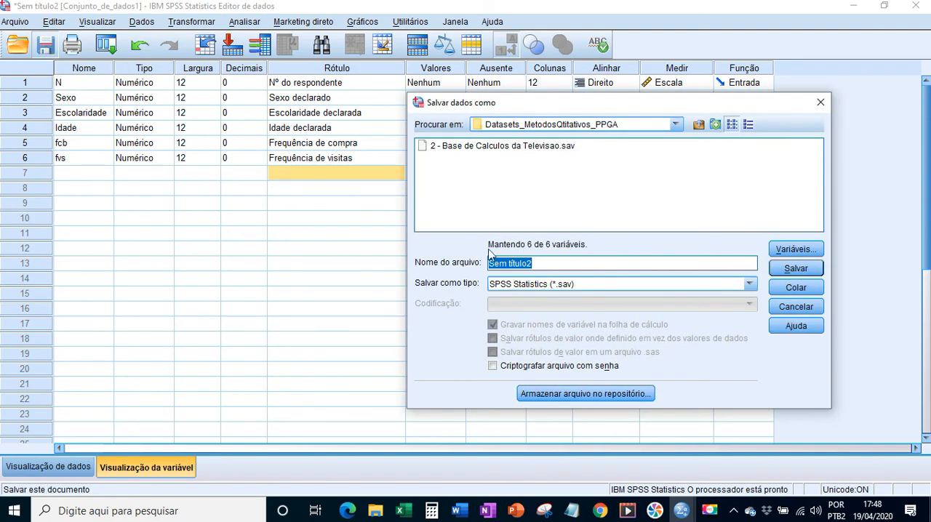
click(559, 284)
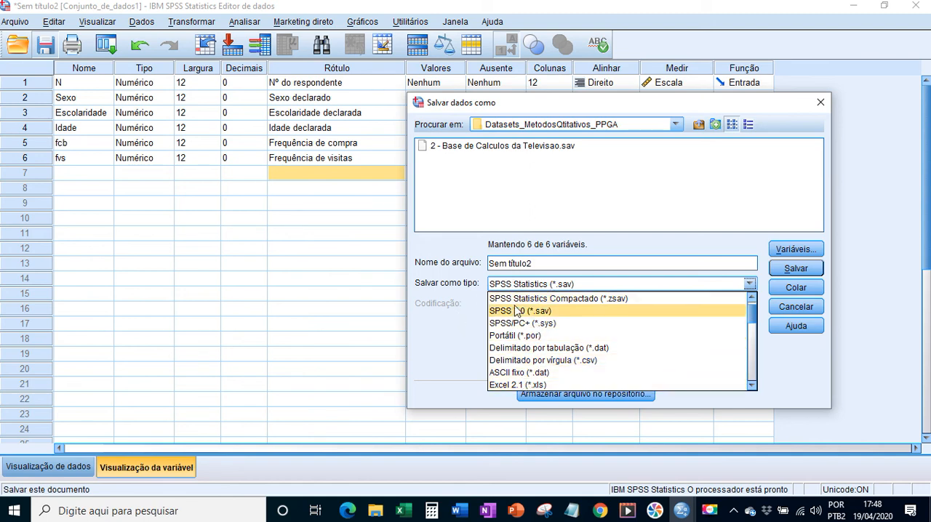
click(453, 332)
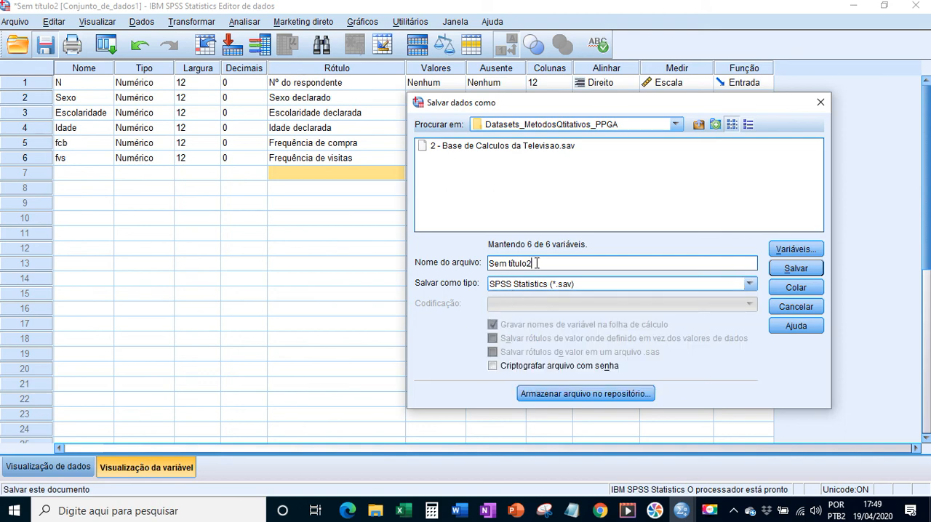
drag(537, 264, 401, 270)
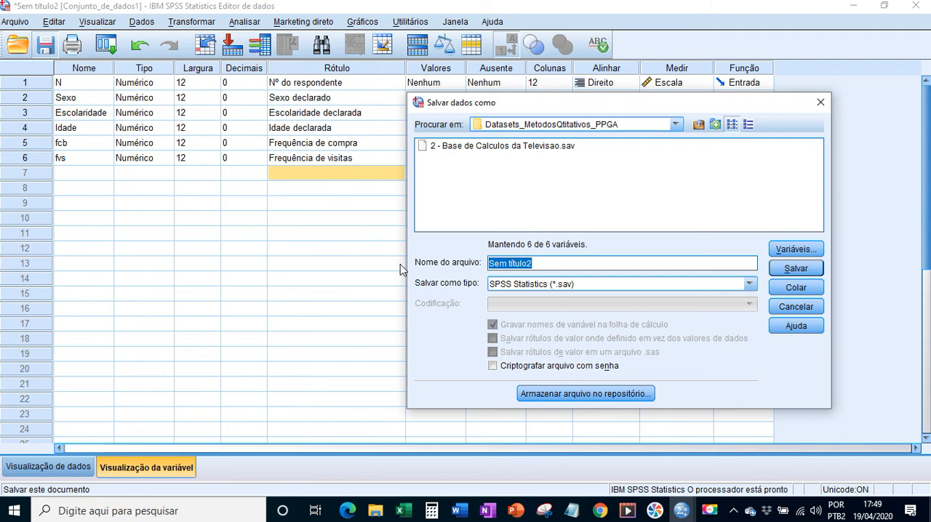
text(Auto)
key(BackSpace)
key(BackSpace)
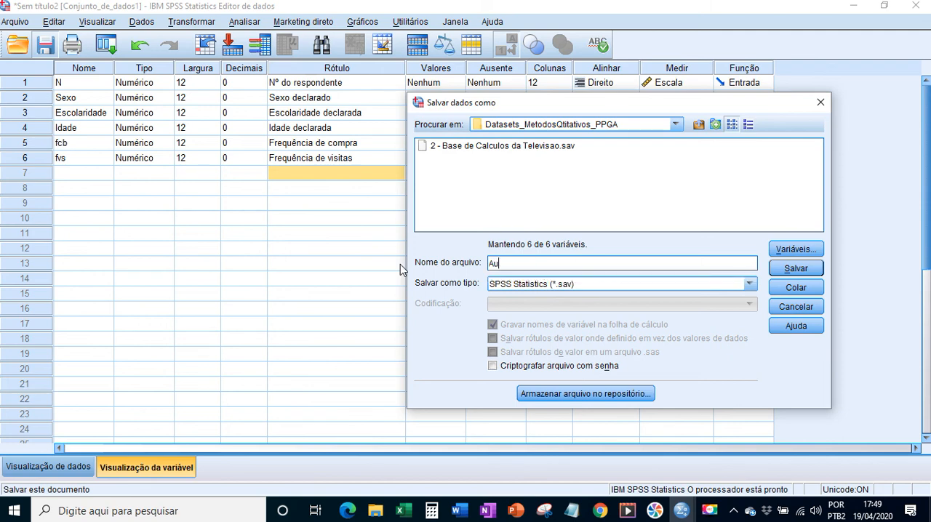
text(la_18042020)
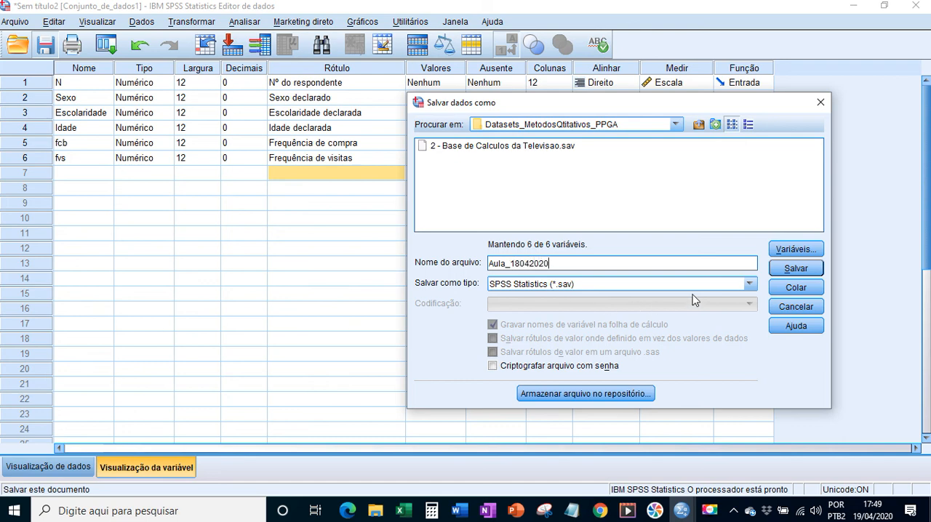
click(797, 269)
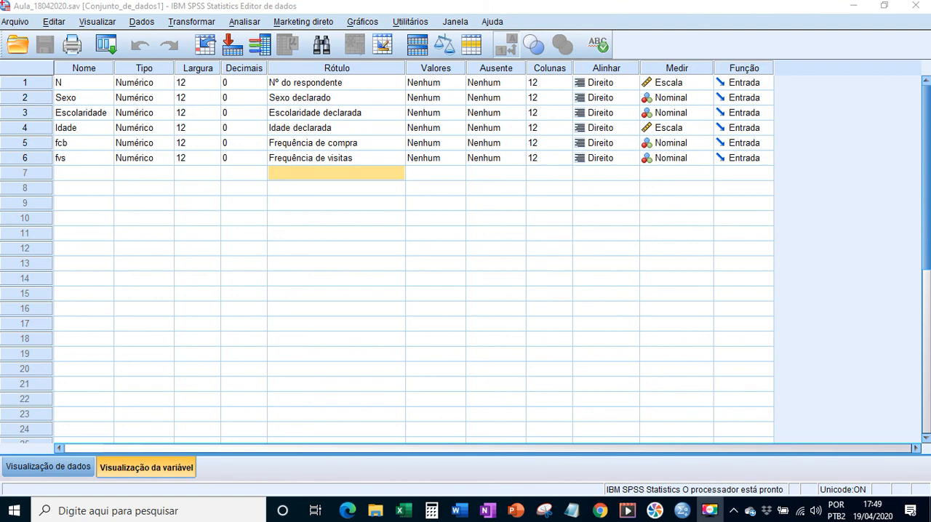
Close the last data editor window to exit the program without saving the output document.
click(915, 5)
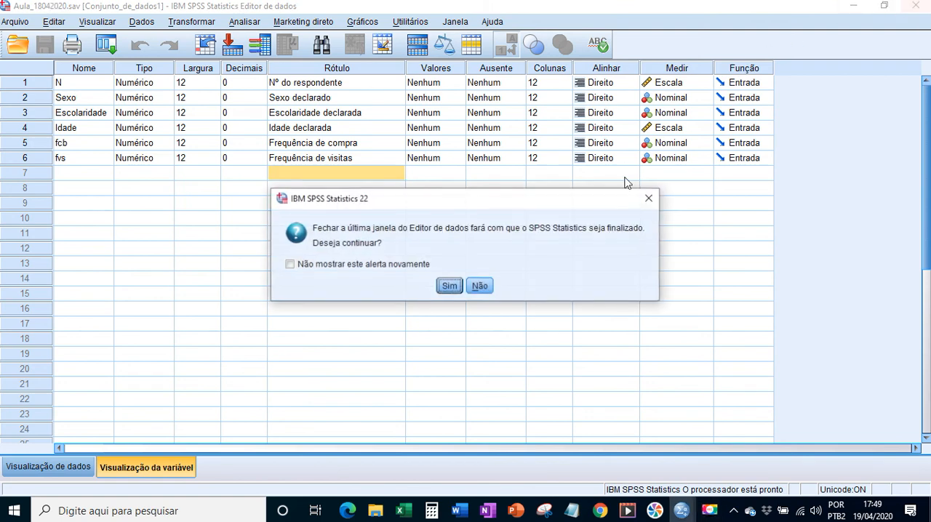
click(445, 287)
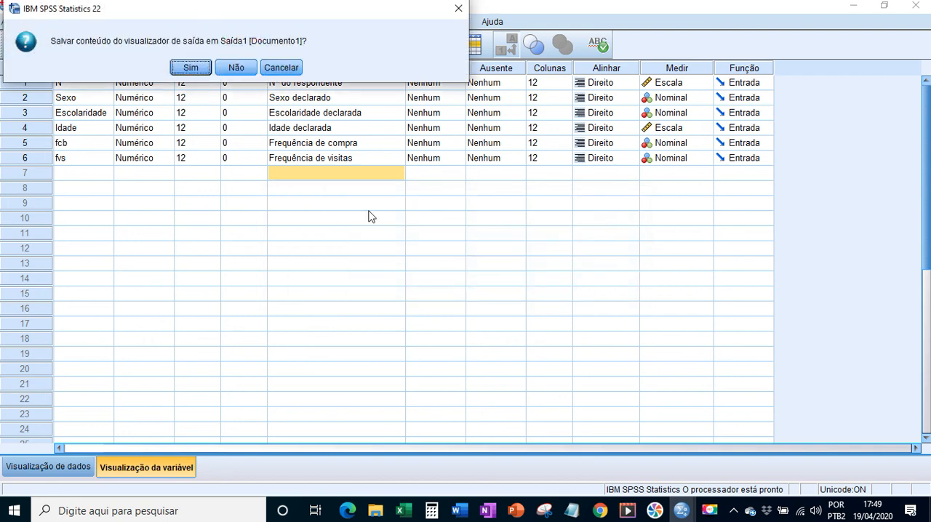
click(234, 67)
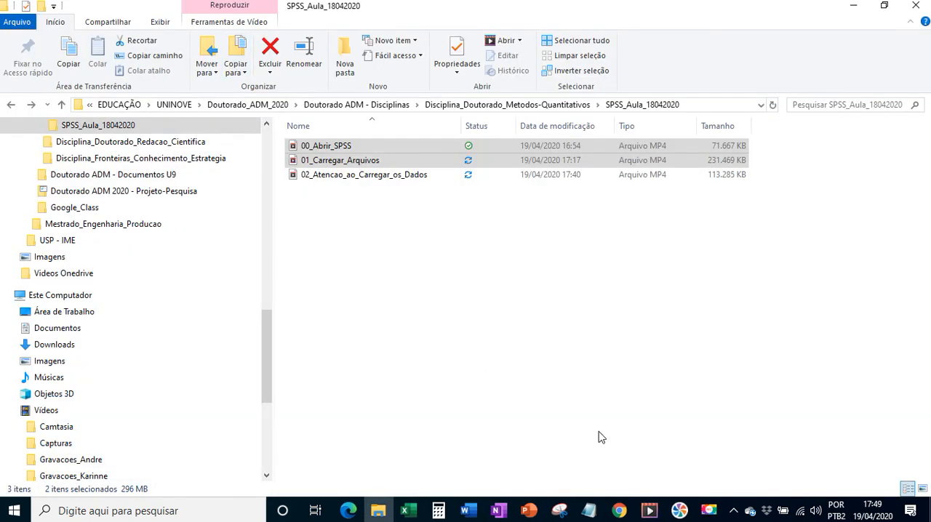